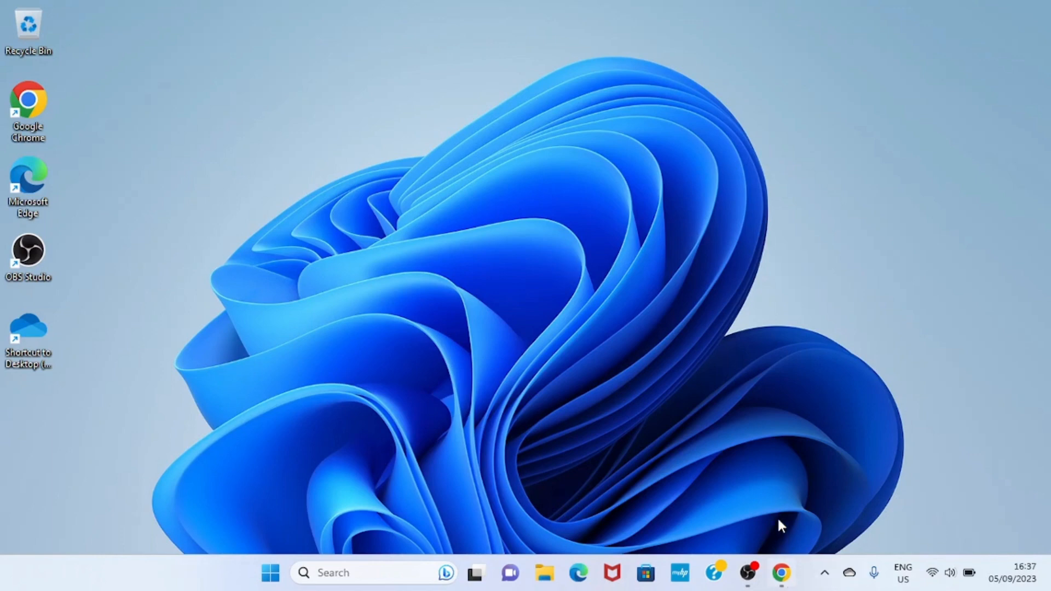
- Switch to YouTube Studio in Chrome and upload the WORDAI video file from the Downloads folder
left_click(781, 572)
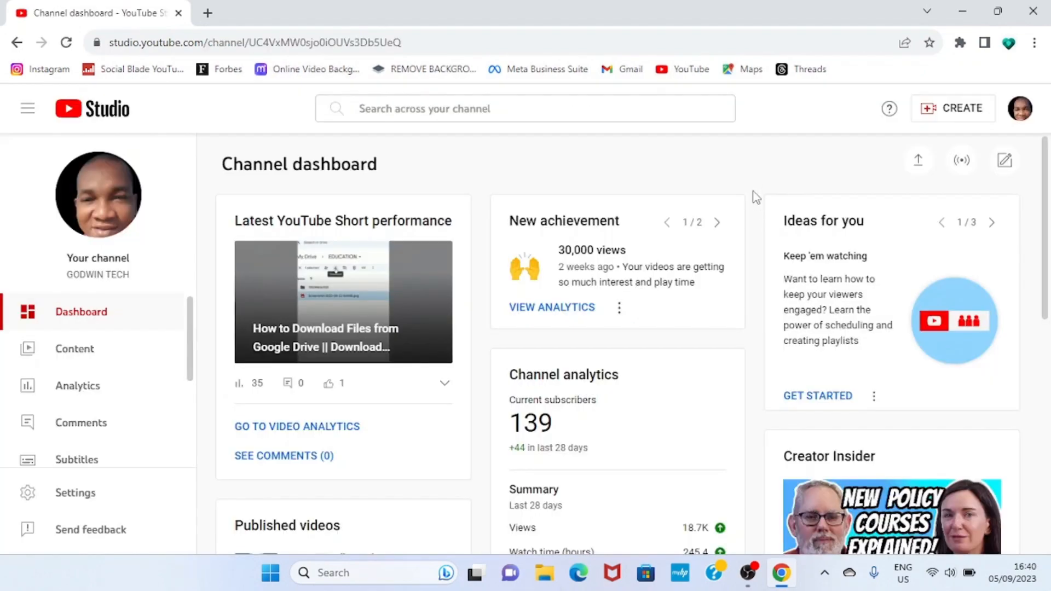
left_click(918, 160)
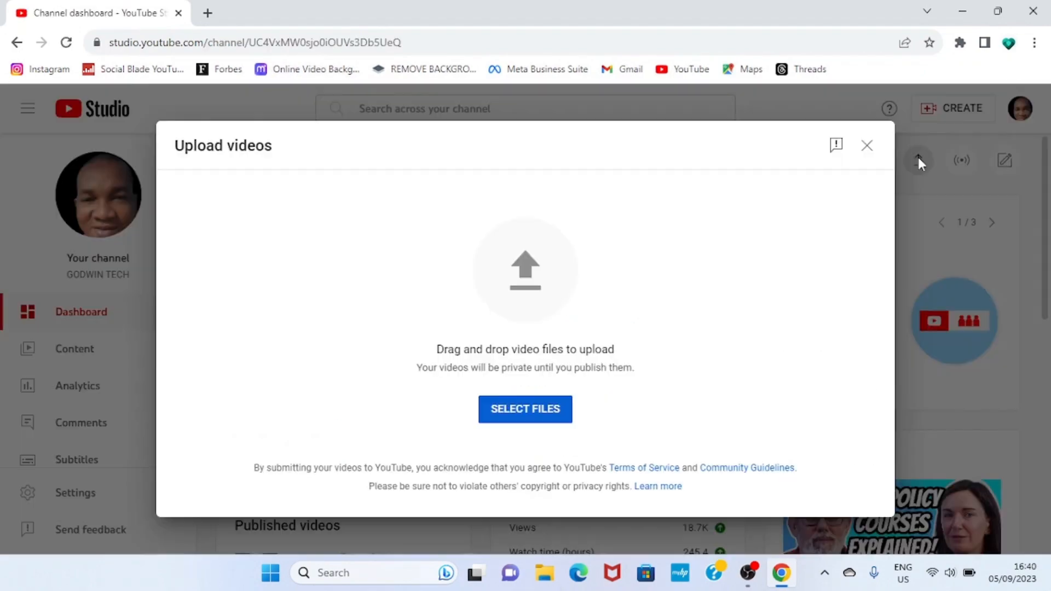
left_click(539, 410)
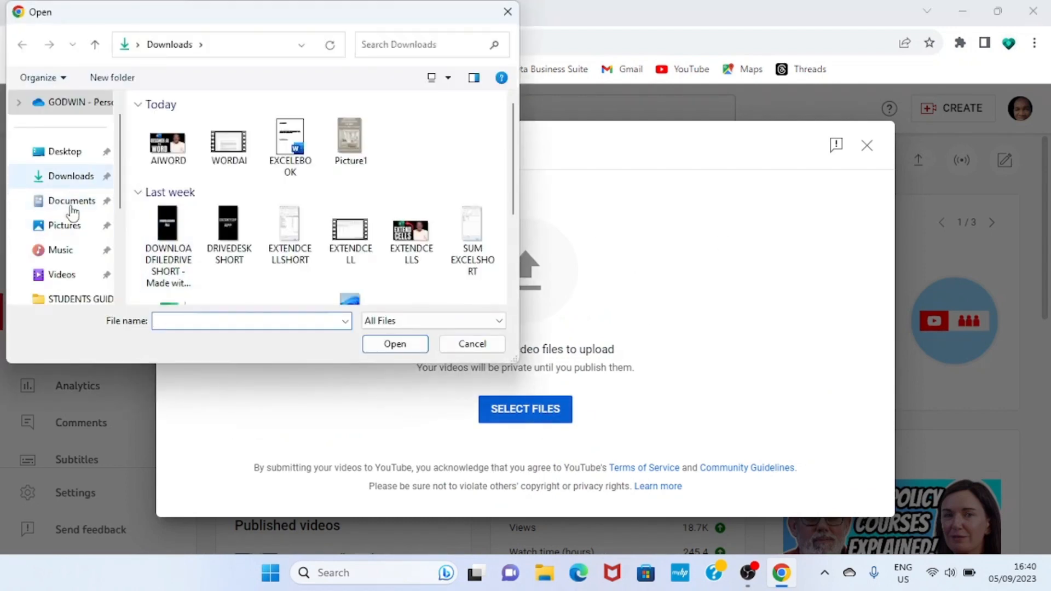
double_click(229, 164)
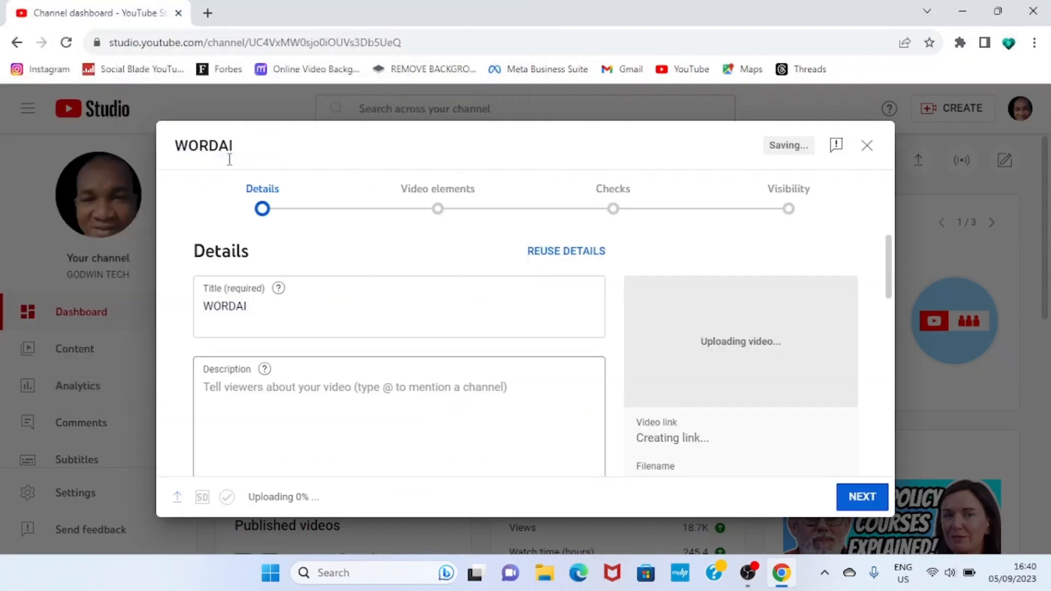
- Go through the video's details, mark it as not made for kids, and continue to Video elements
left_click(299, 286)
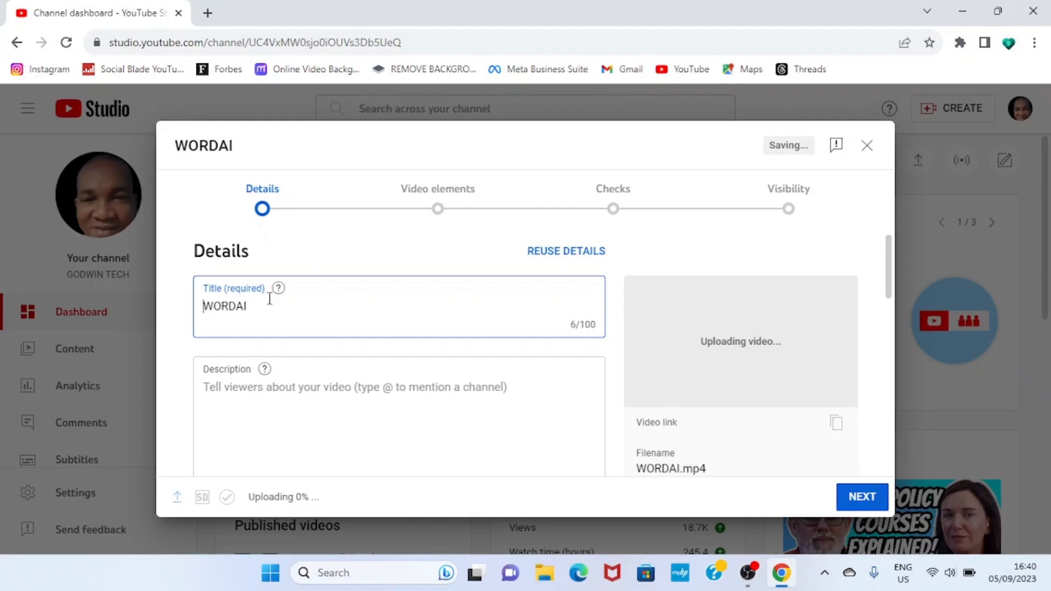
scroll(270, 302, "down", 3)
scroll(270, 306, "down", 3)
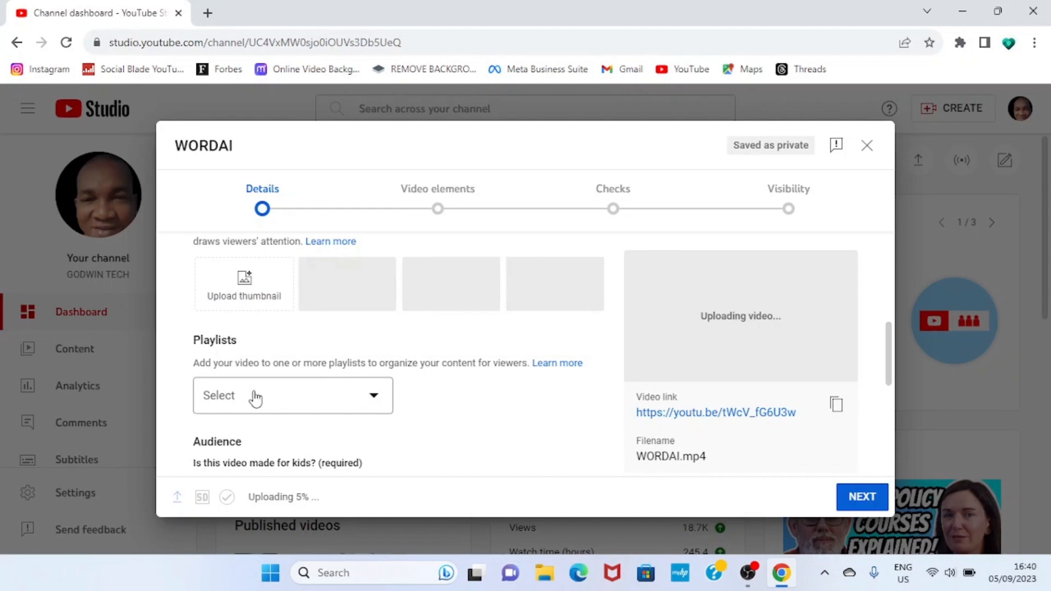
scroll(255, 398, "down", 5)
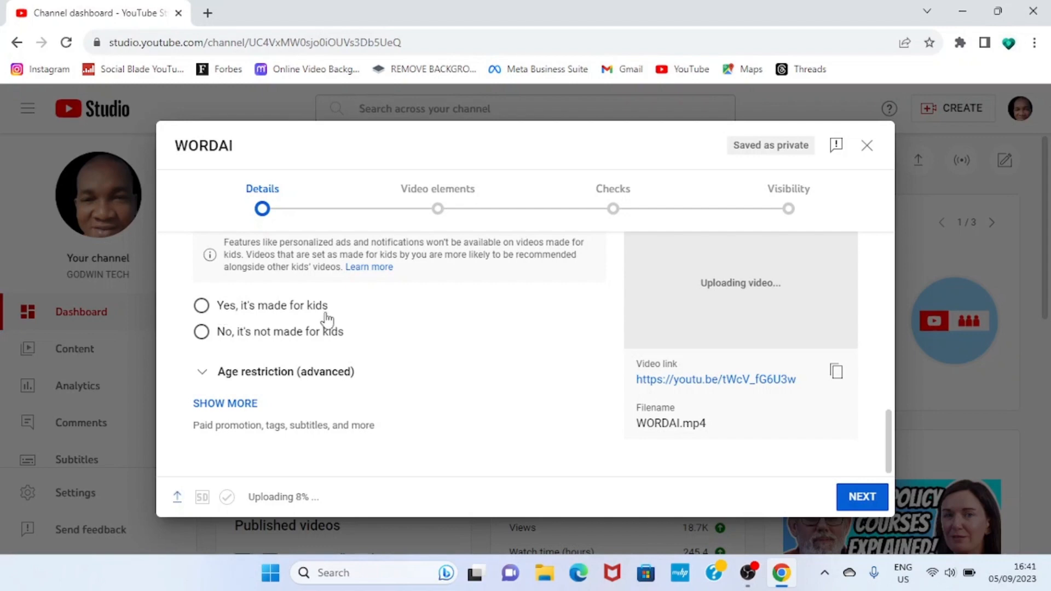
left_click(323, 331)
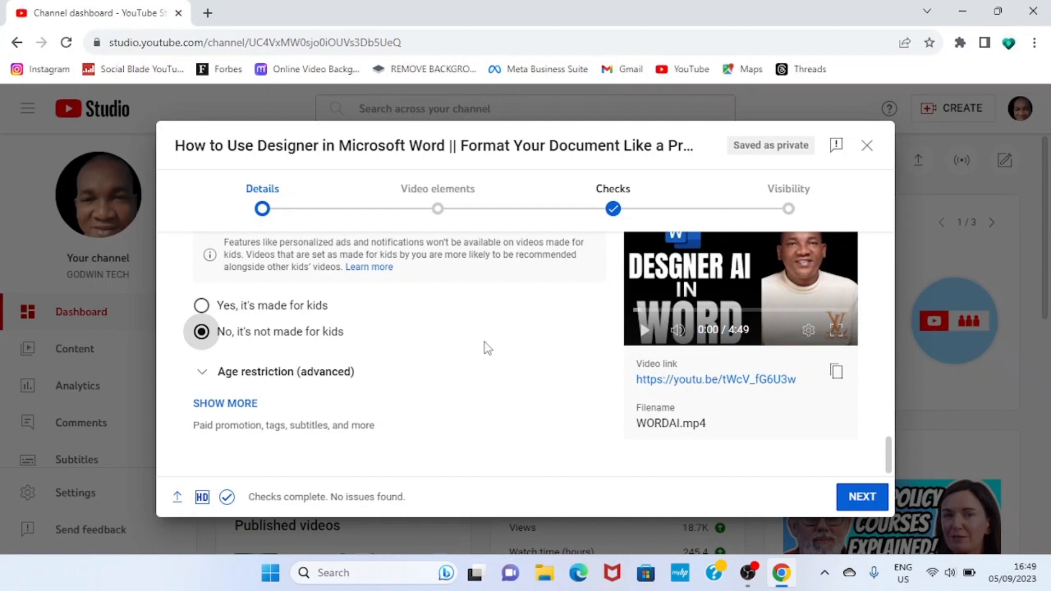
left_click(863, 497)
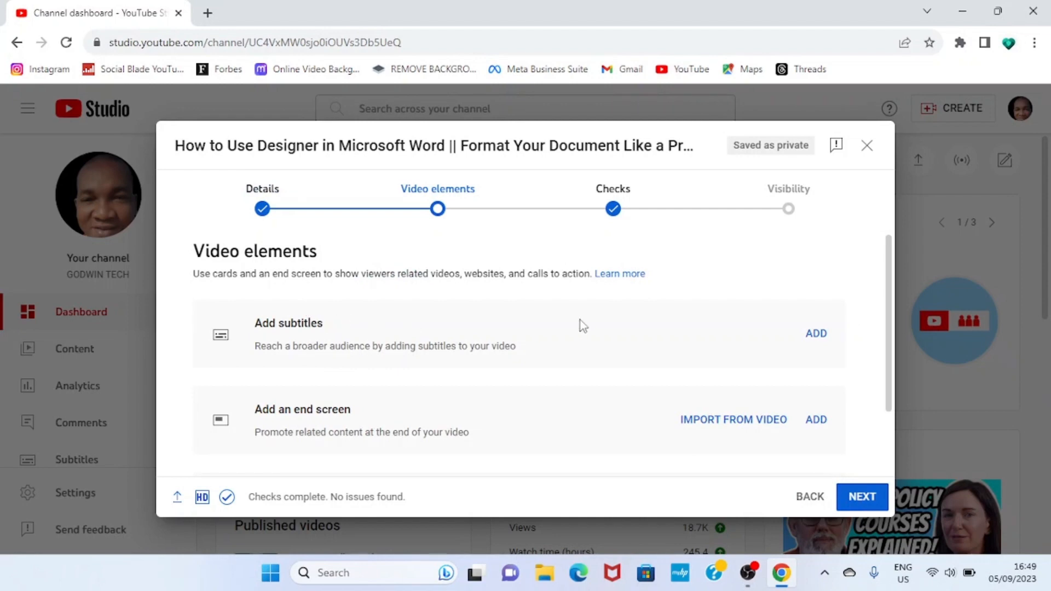
- Proceed past the video elements and the copyright checks to the Visibility stage
scroll(495, 356, "down", 2)
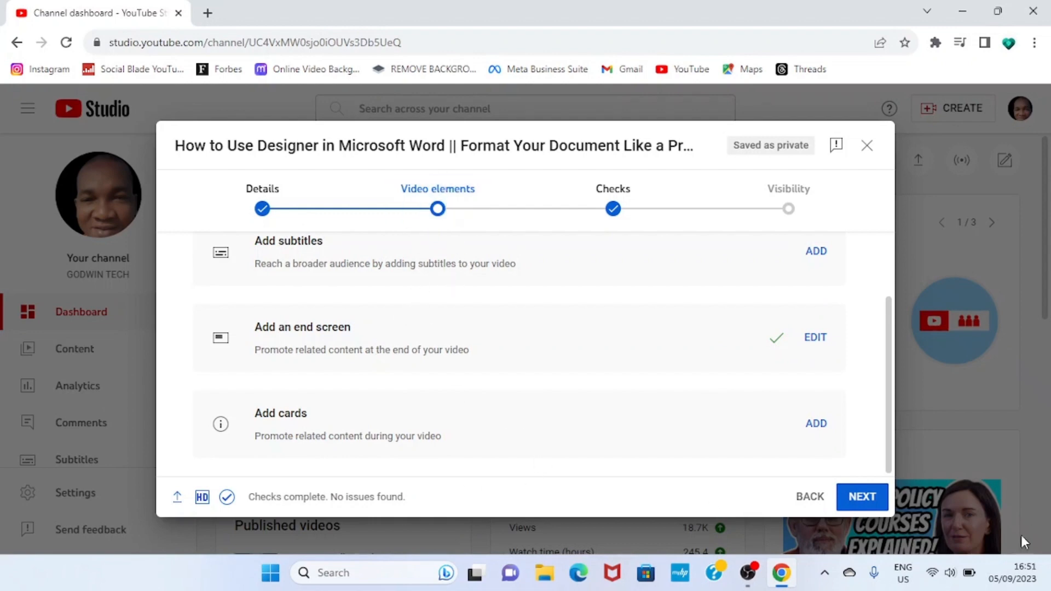
left_click(860, 498)
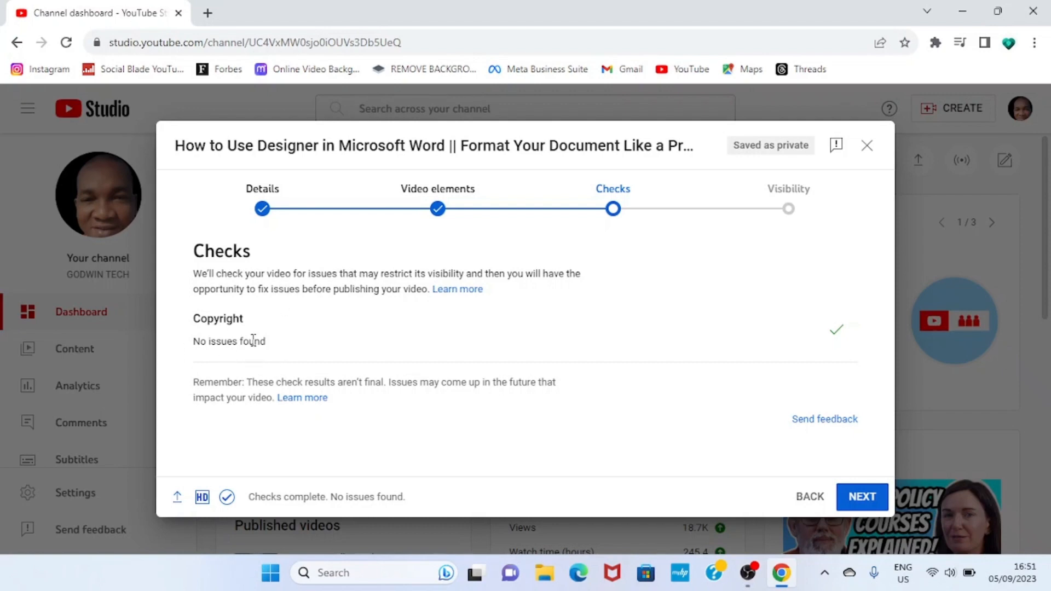
left_click(862, 497)
- Look through the visibility options and set the video to Public
scroll(436, 419, "down", 5)
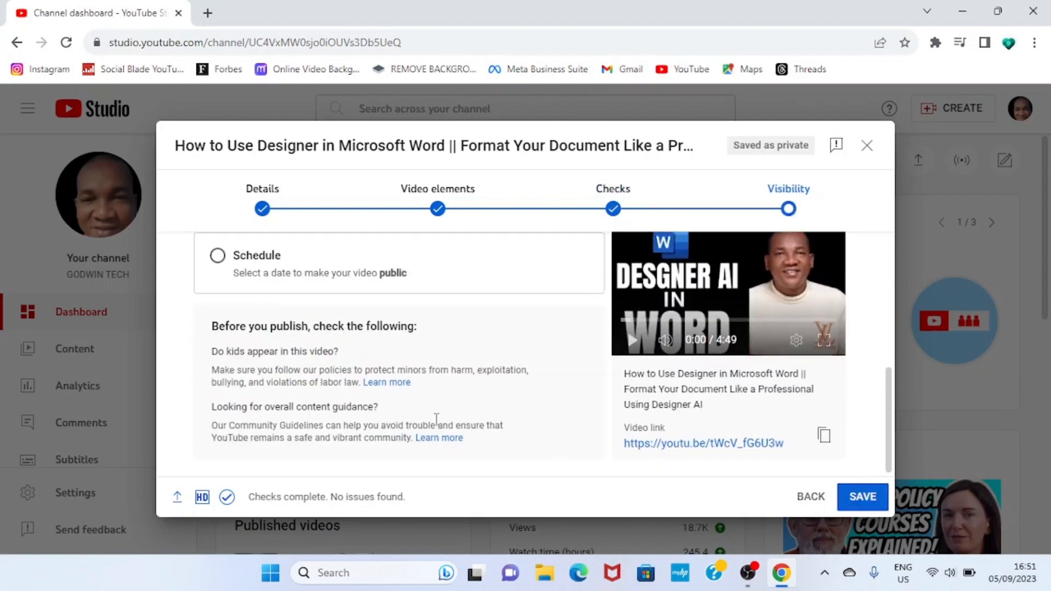
scroll(437, 418, "up", 5)
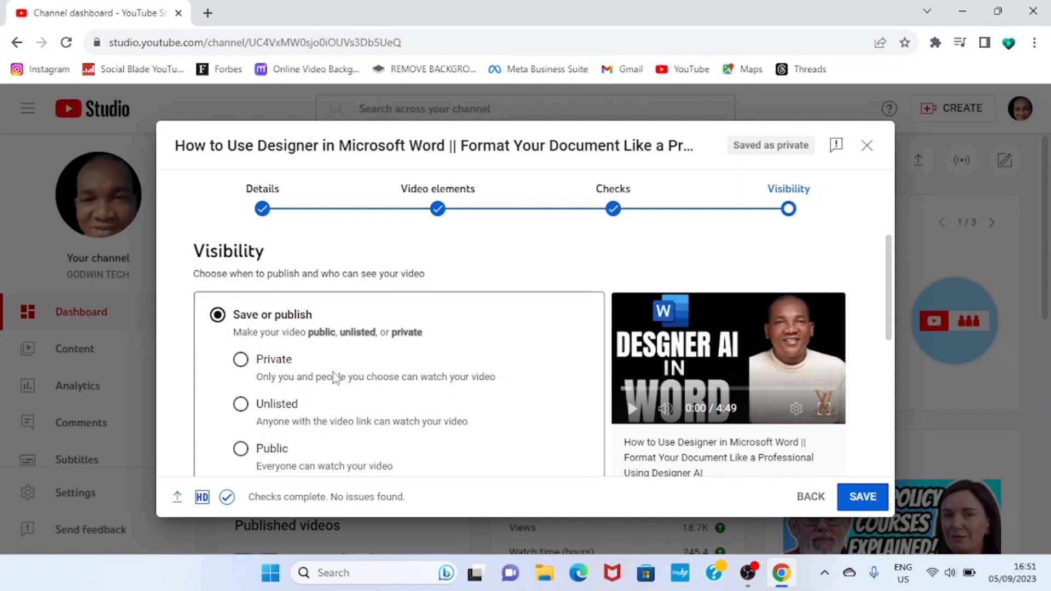
scroll(328, 438, "down", 2)
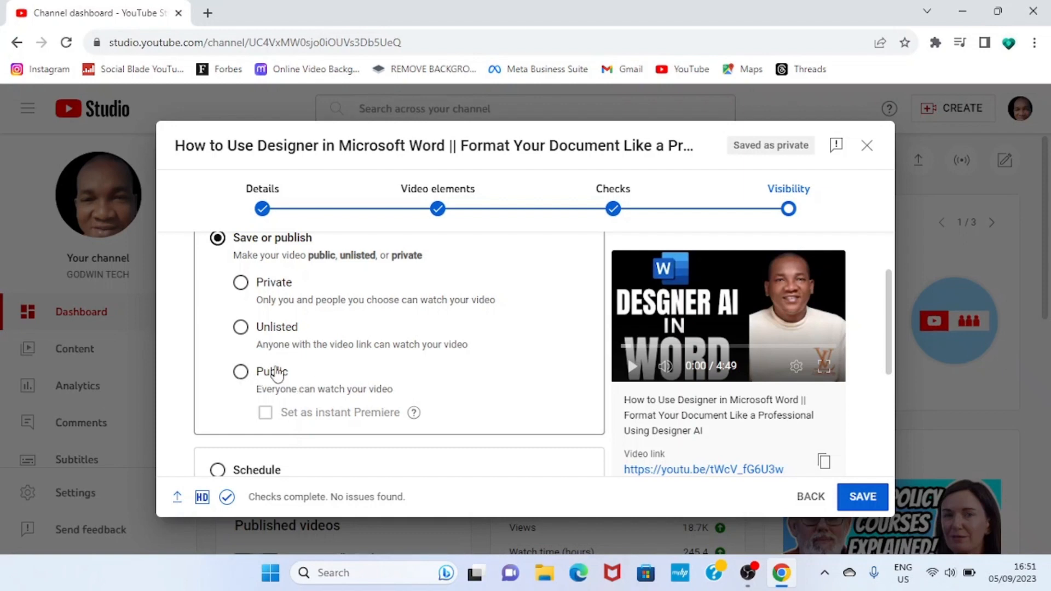
scroll(303, 406, "up", 2)
scroll(303, 406, "down", 4)
scroll(305, 394, "up", 3)
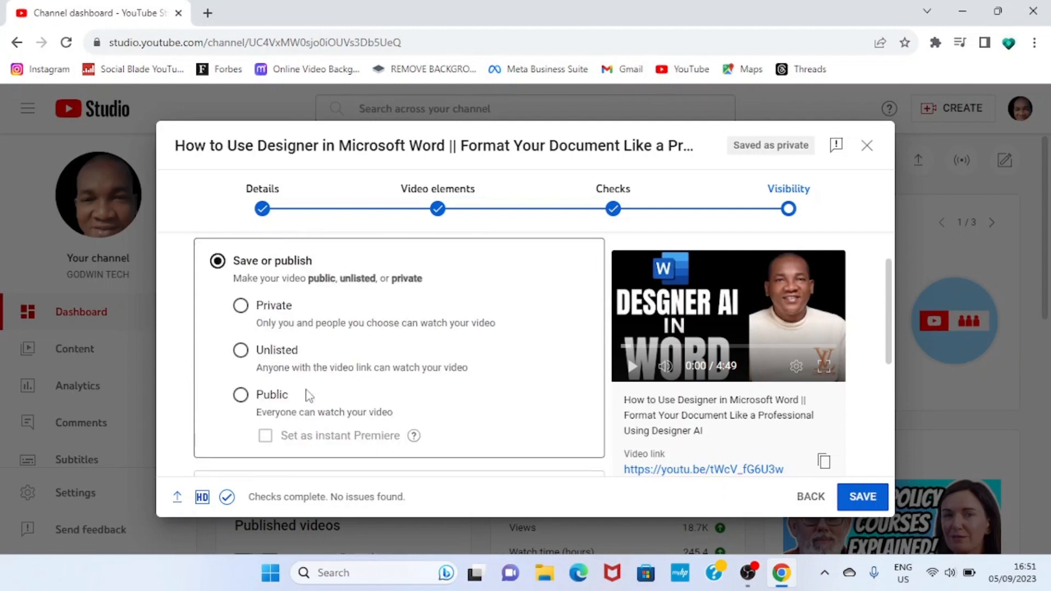
scroll(305, 394, "down", 3)
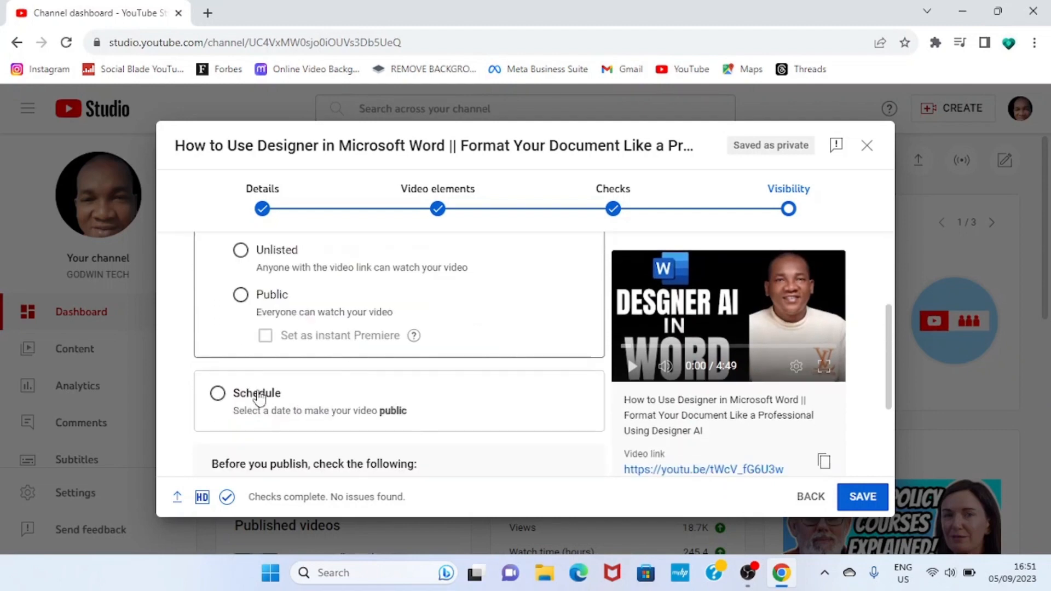
left_click(239, 295)
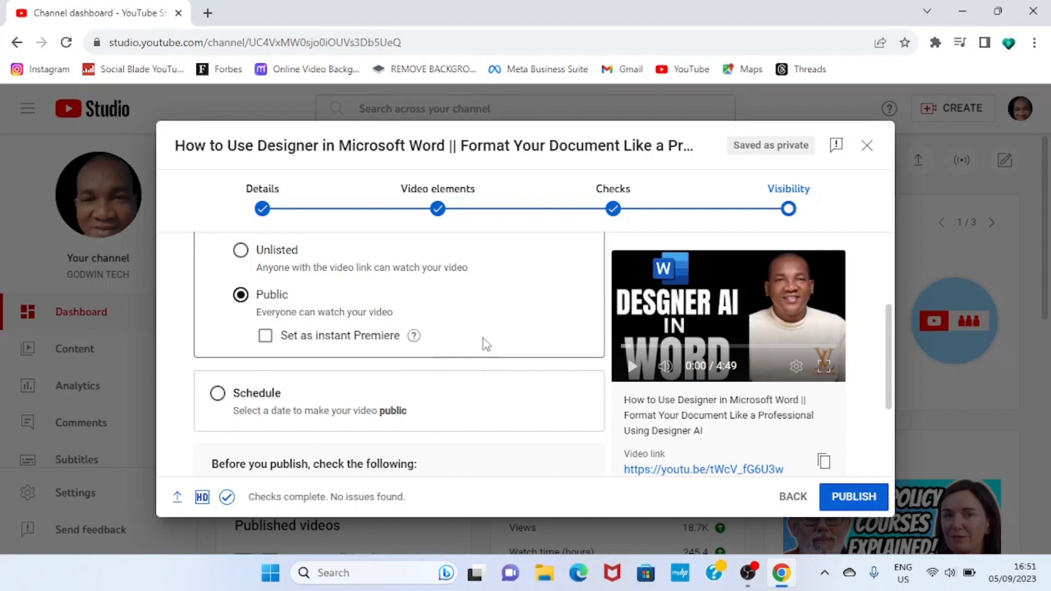
- Switch the video to scheduled publishing and set the date to Sep 5, 2023
scroll(486, 345, "down", 3)
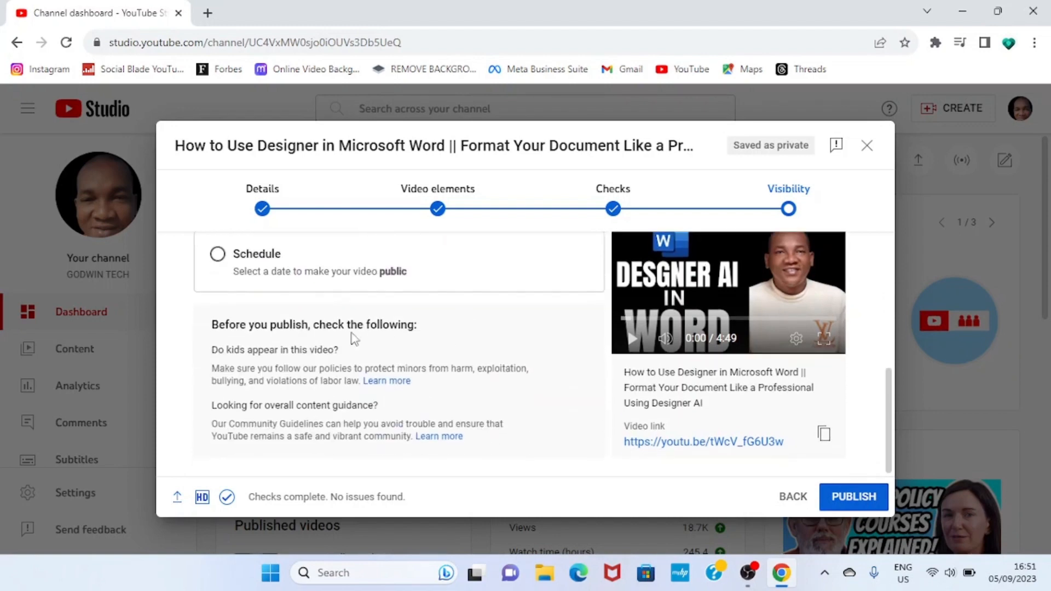
scroll(291, 327, "up", 3)
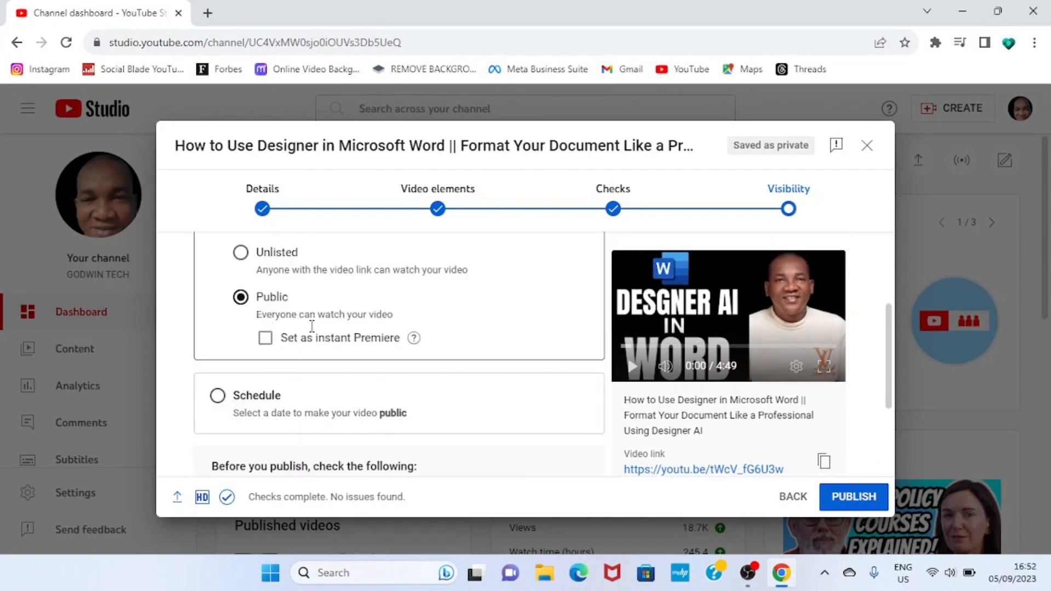
left_click(217, 408)
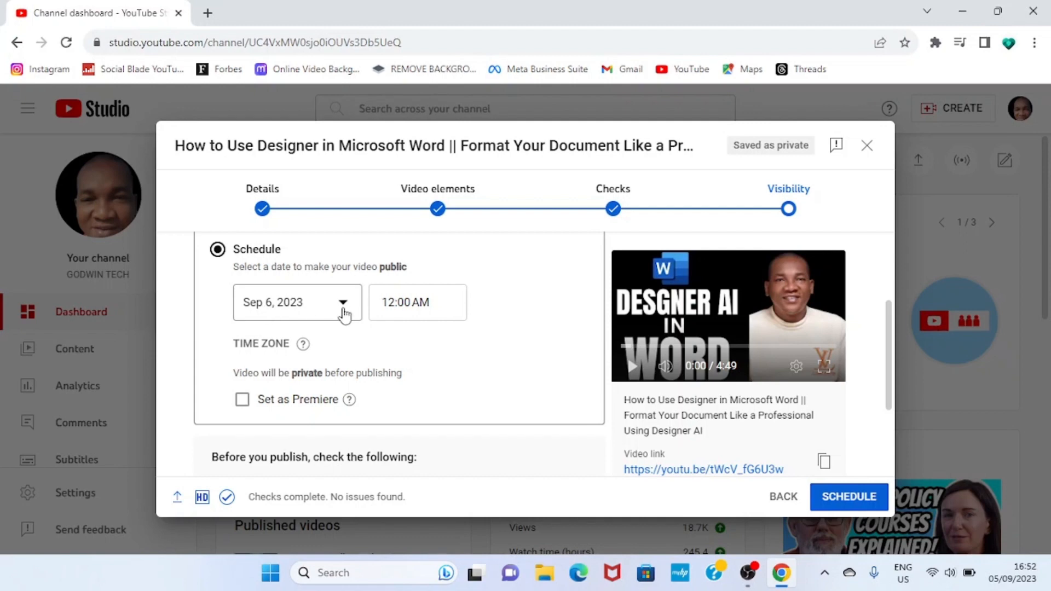
left_click(343, 313)
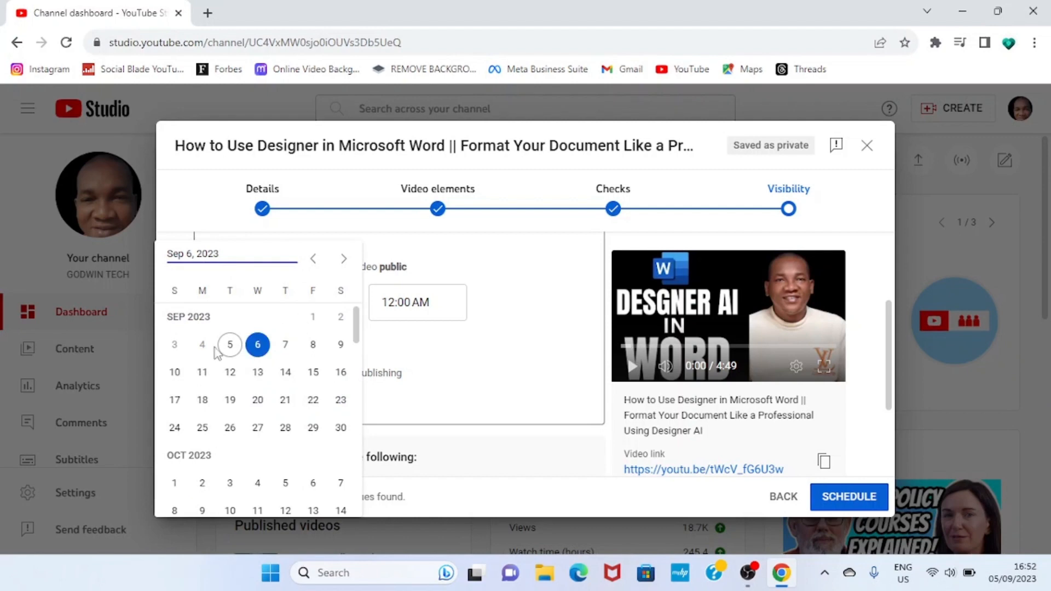
left_click(230, 345)
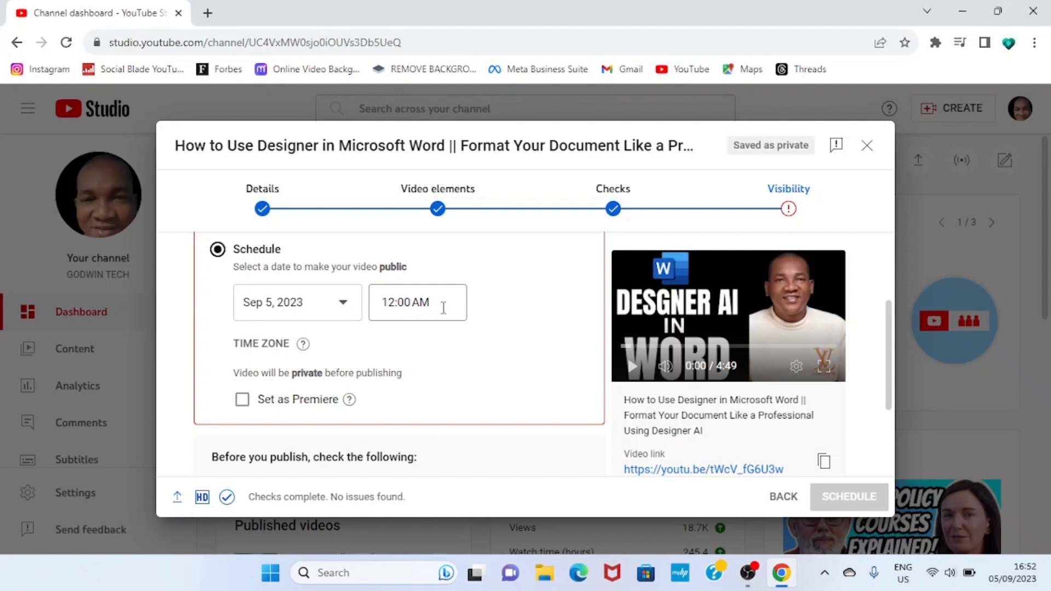
- Set the scheduled publishing time to 5:00 PM
left_click(444, 306)
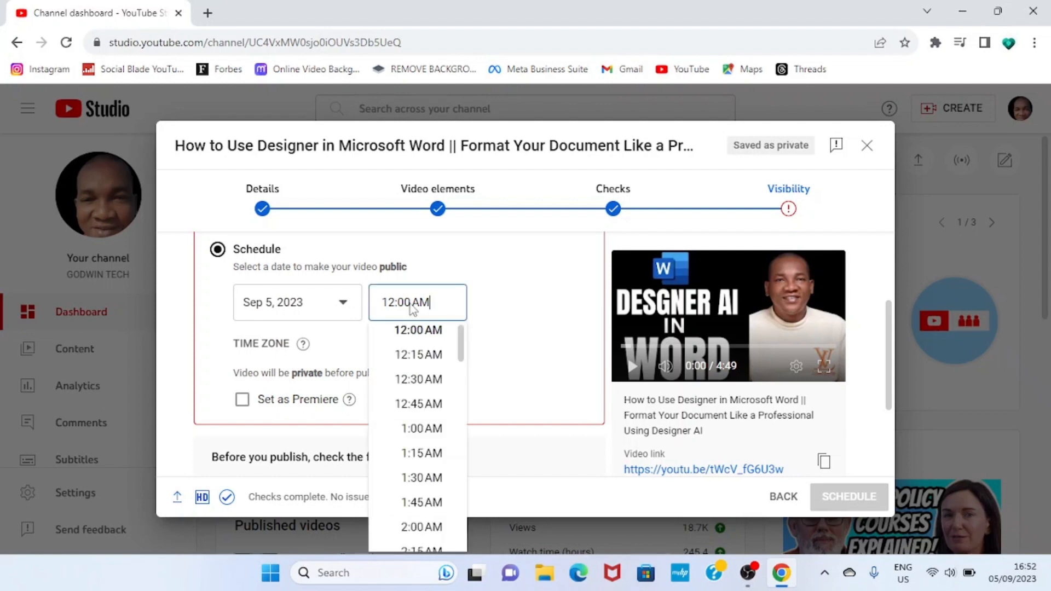
scroll(434, 369, "down", 3)
scroll(433, 368, "up", 3)
scroll(434, 369, "down", 3)
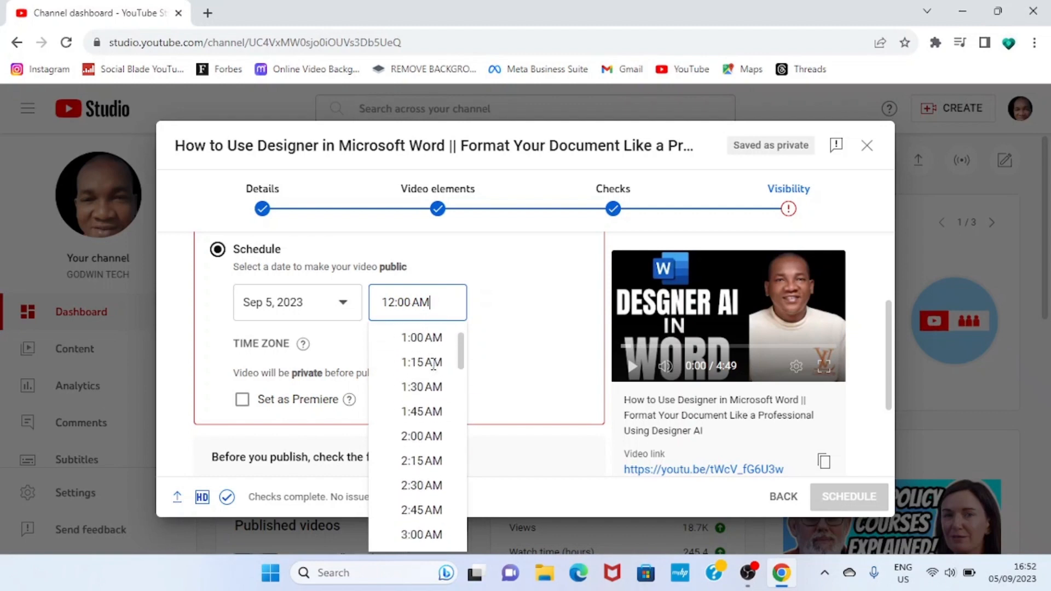
scroll(433, 368, "up", 3)
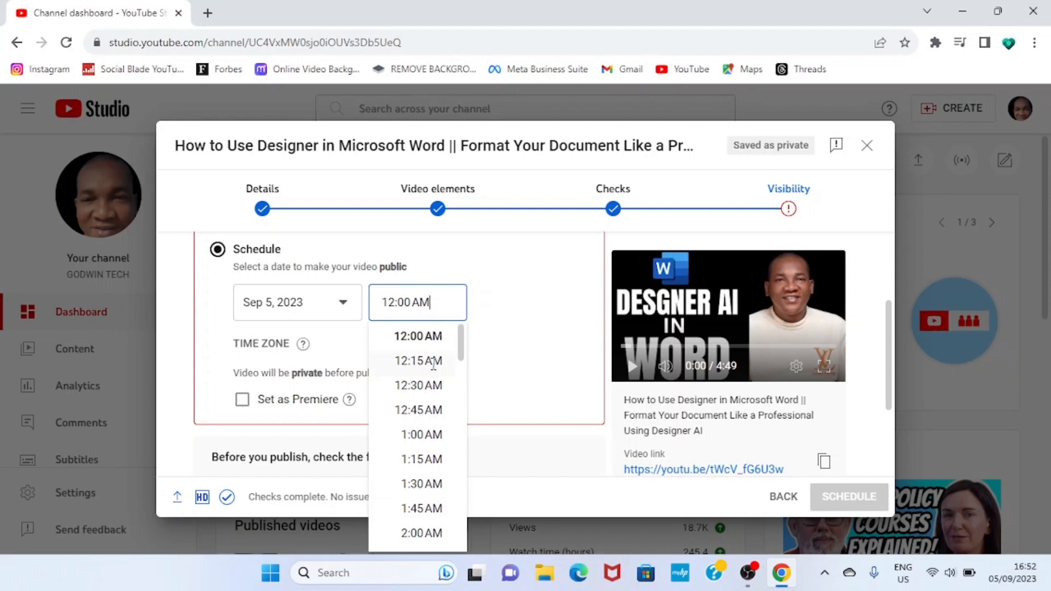
scroll(433, 364, "down", 4)
scroll(433, 364, "down", 20)
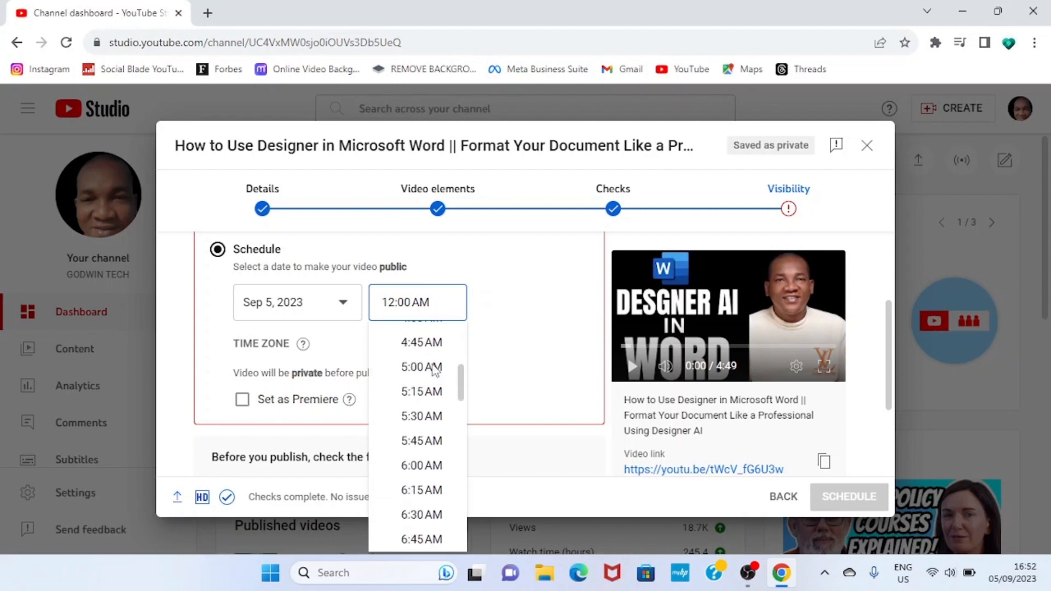
scroll(431, 365, "down", 5)
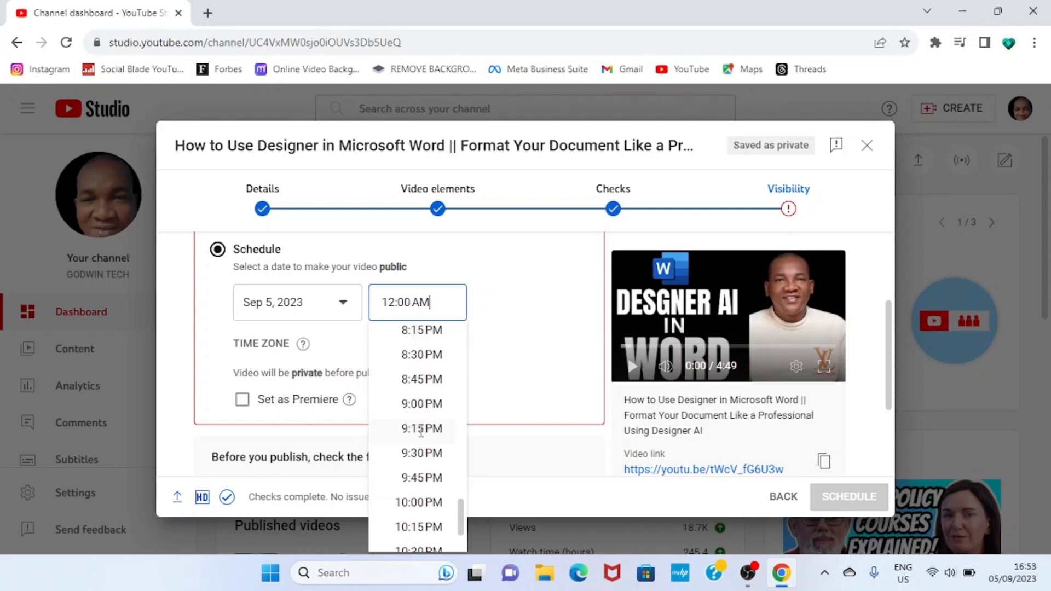
scroll(416, 448, "down", 2)
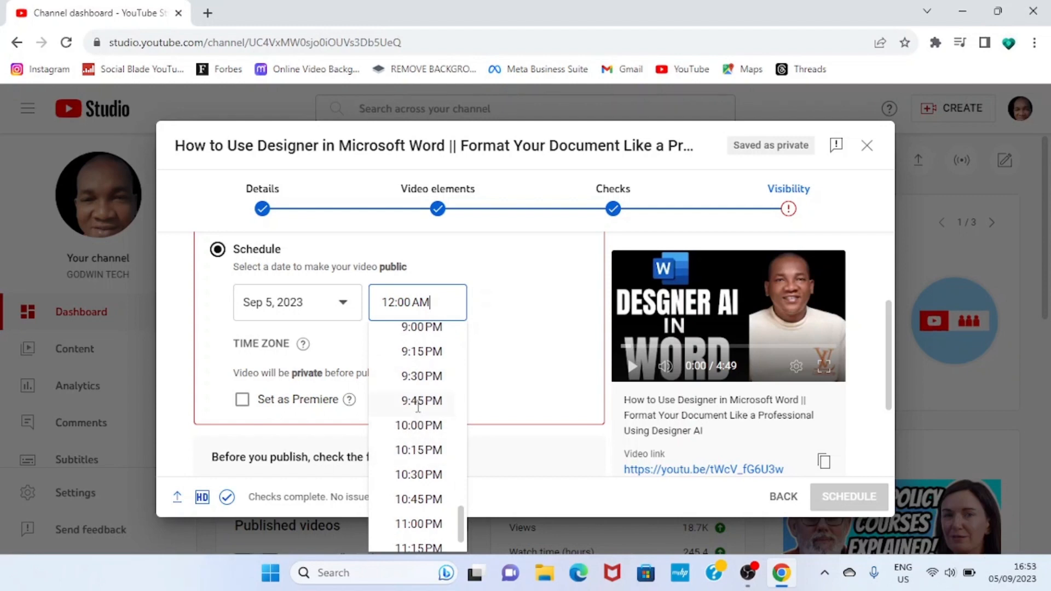
scroll(417, 411, "up", 3)
scroll(418, 407, "up", 3)
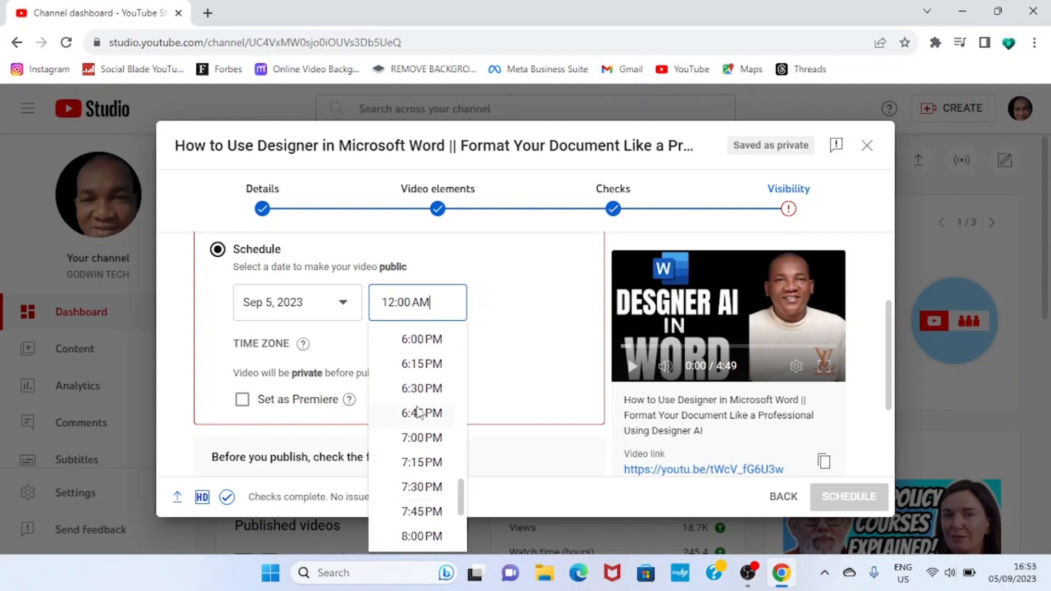
scroll(418, 410, "up", 3)
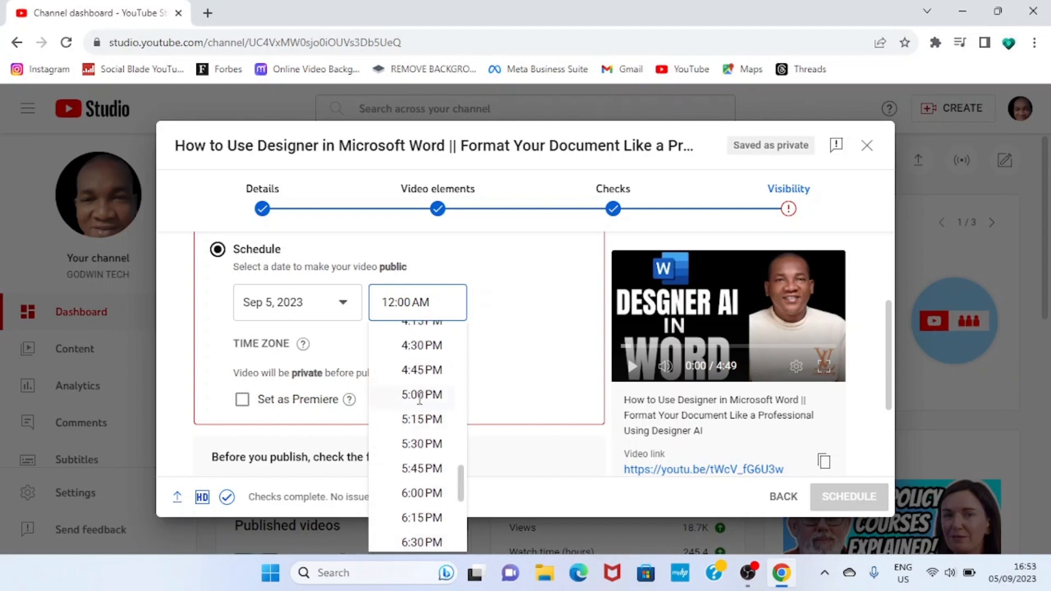
left_click(420, 395)
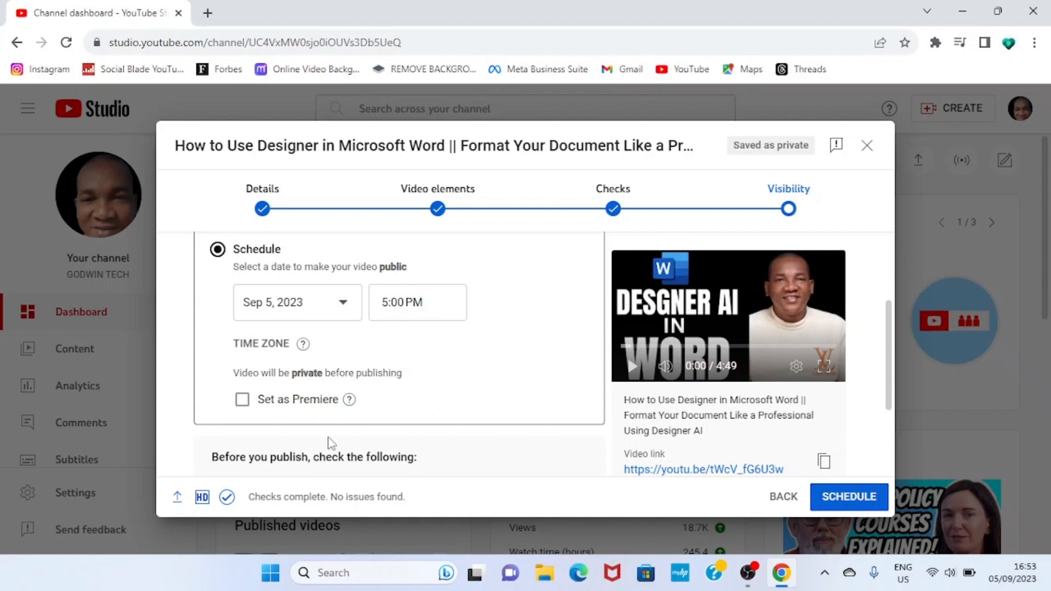
- Review the visibility settings, schedule the video, and close the confirmation
scroll(468, 379, "down", 3)
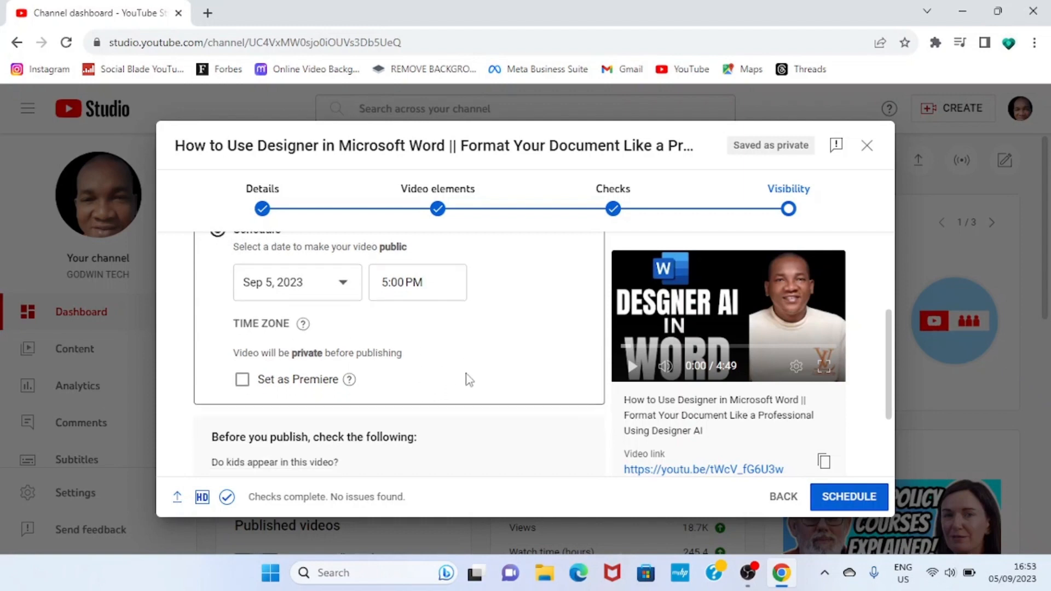
scroll(467, 377, "up", 3)
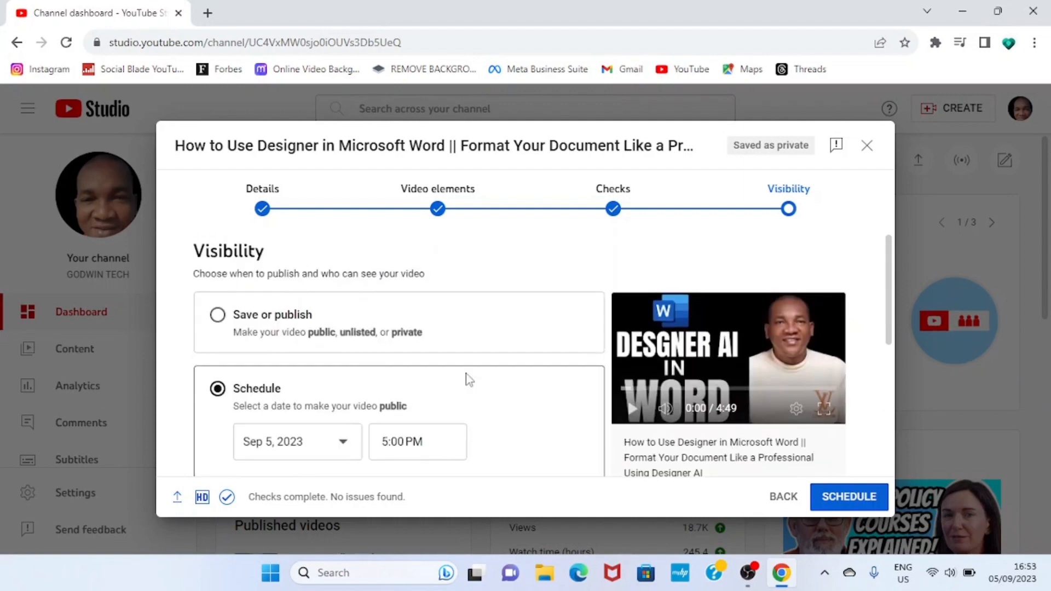
left_click(843, 504)
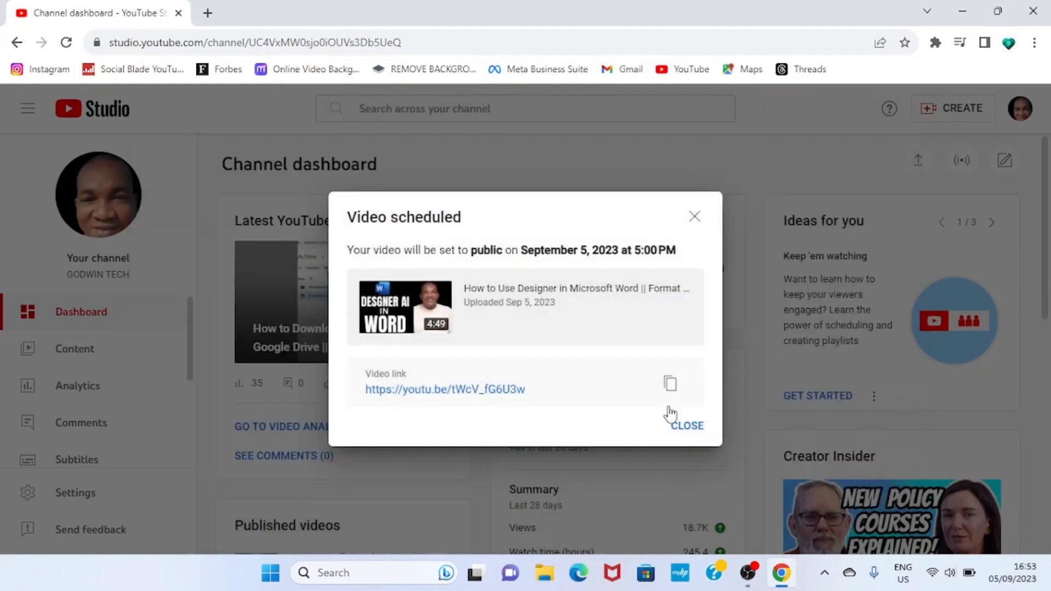
left_click(684, 428)
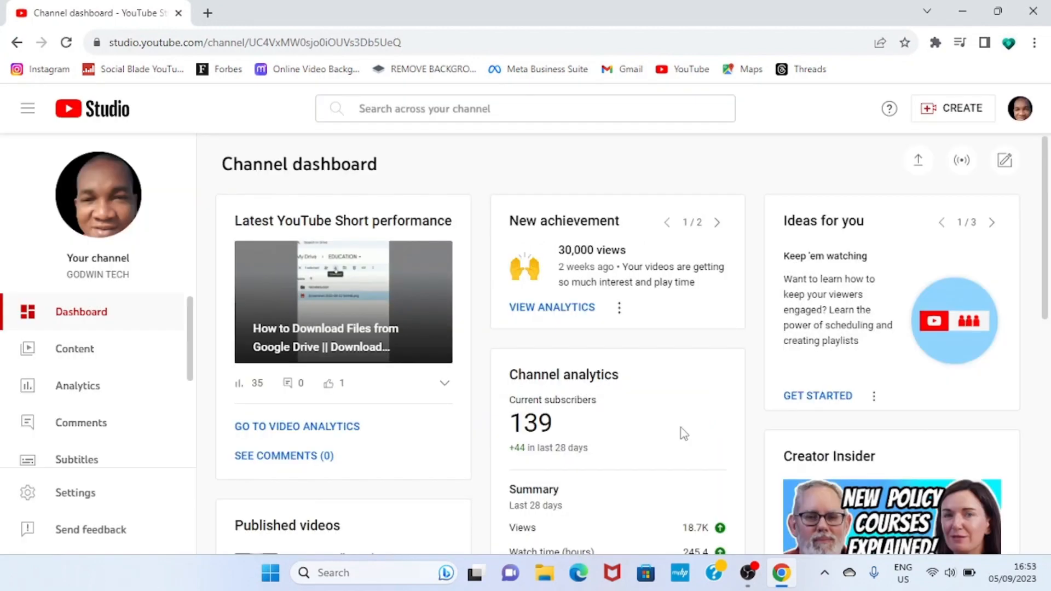